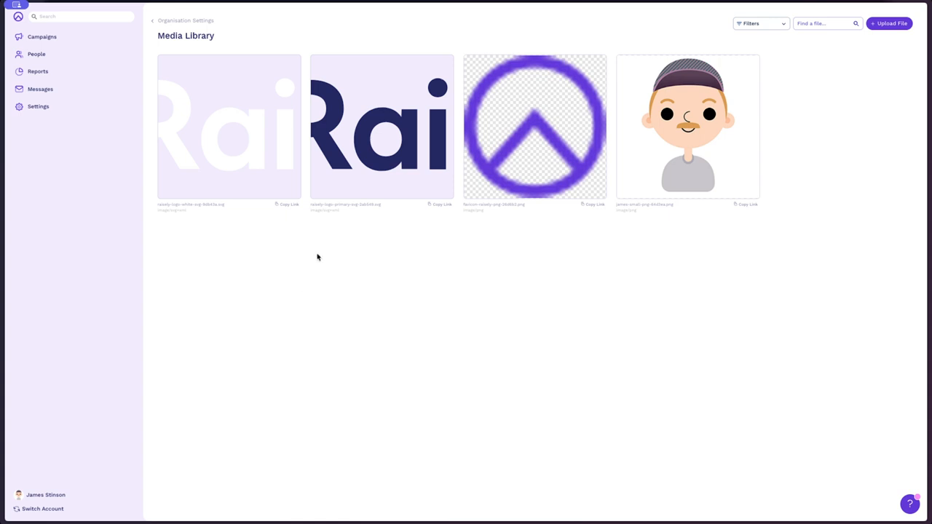
- Open the Brand design settings of the campaign named New Campaign
mouse_move(249, 161)
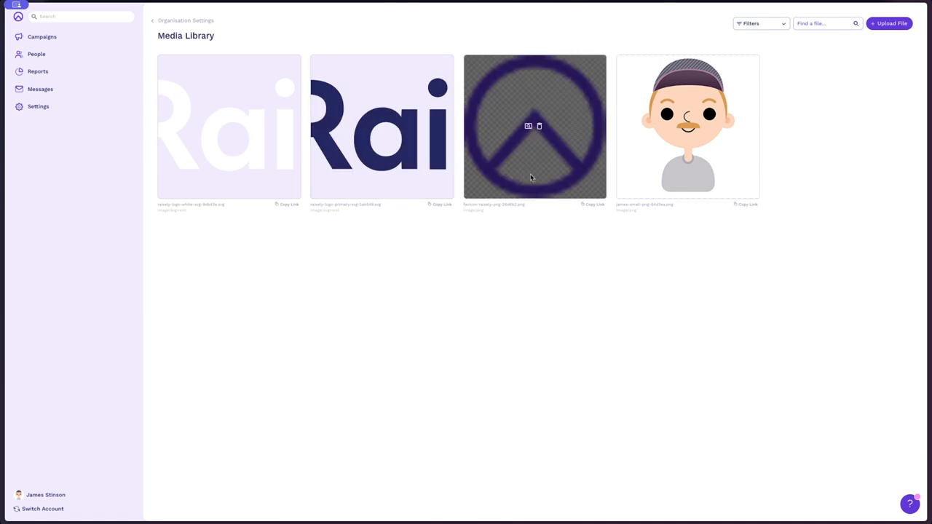
mouse_move(672, 166)
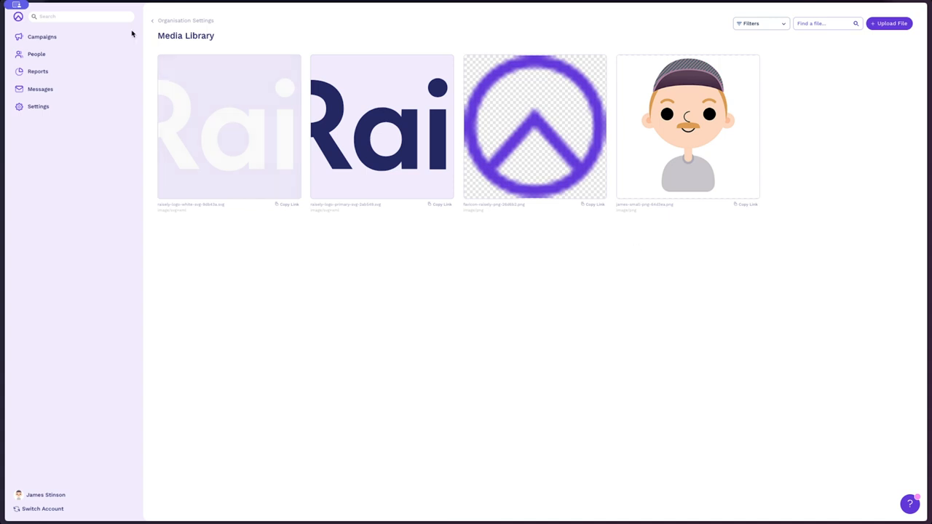
left_click(76, 38)
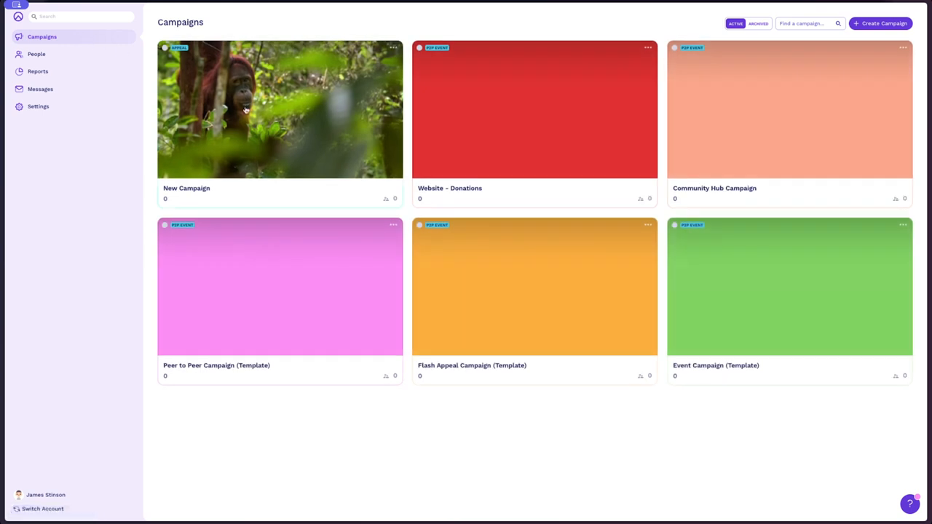
left_click(259, 118)
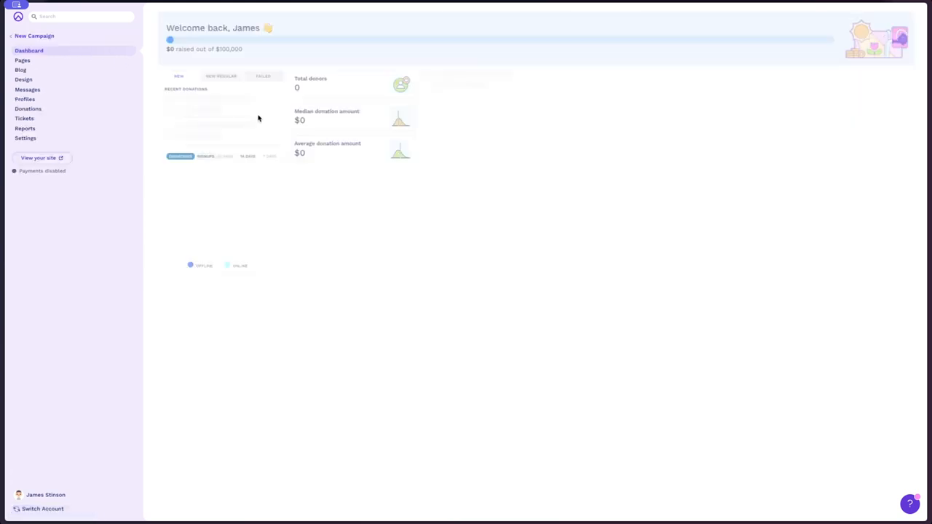
left_click(78, 81)
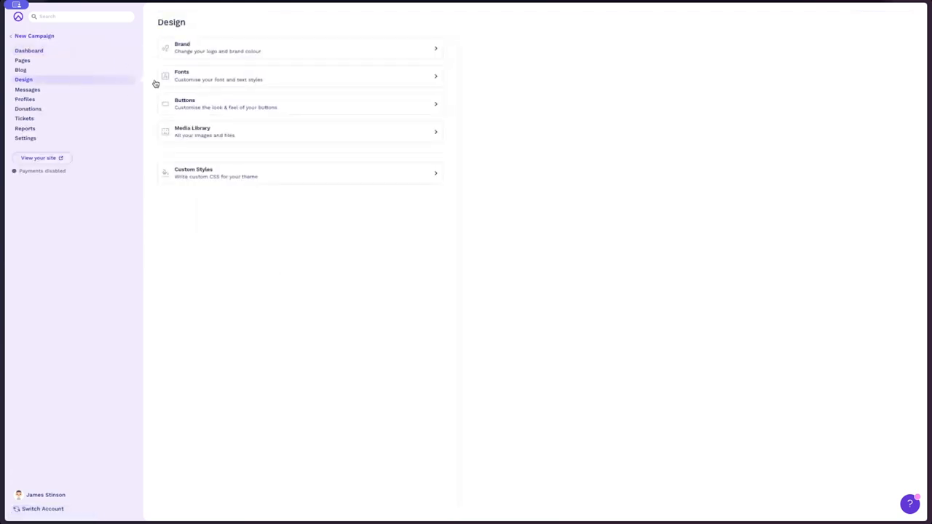
left_click(331, 48)
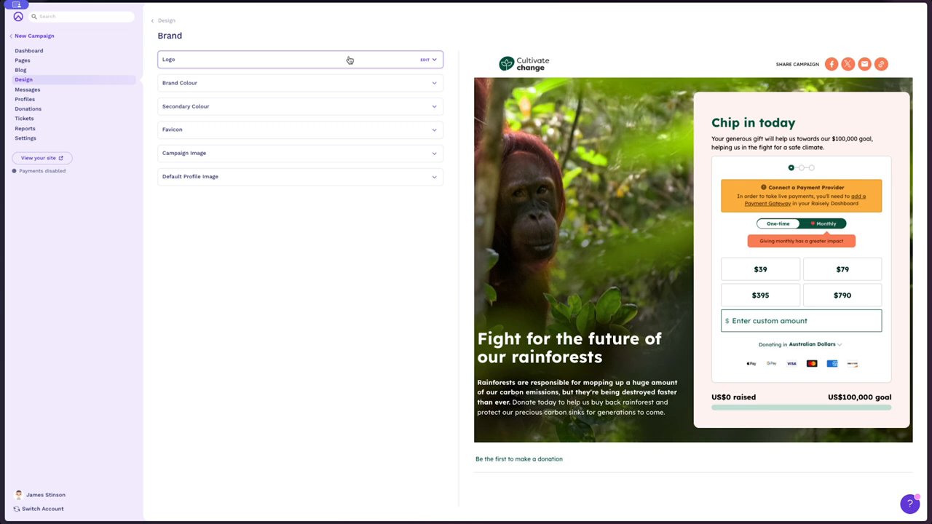
- Replace the campaign logo with the dark Raisely primary logo from the organisation media and save it
left_click(348, 60)
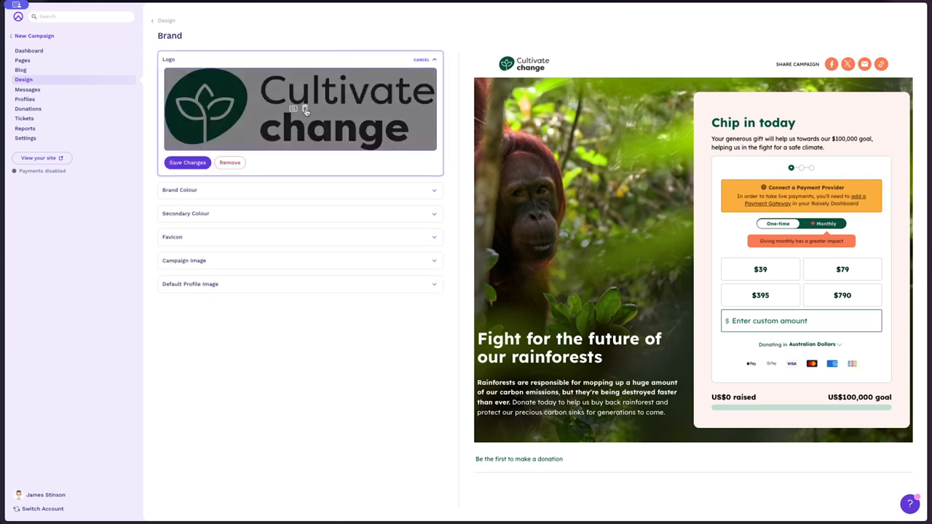
left_click(305, 109)
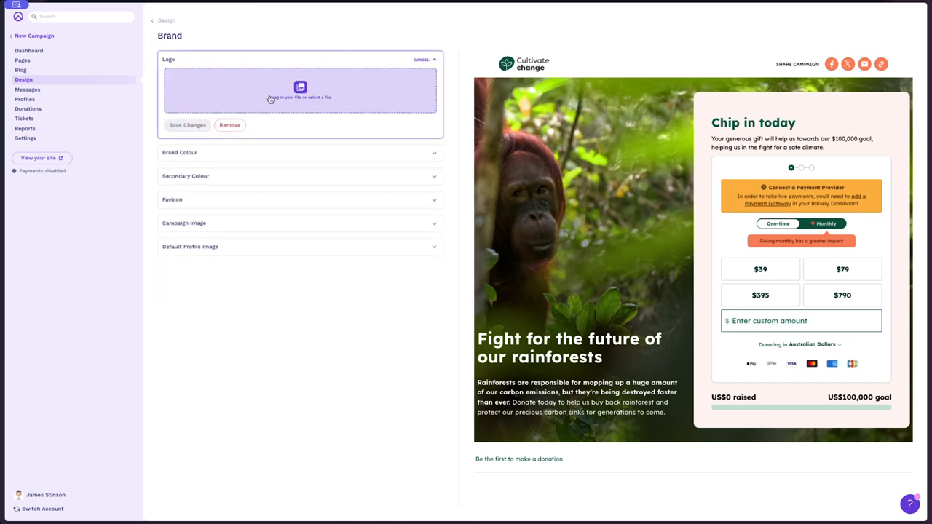
left_click(306, 110)
left_click(319, 190)
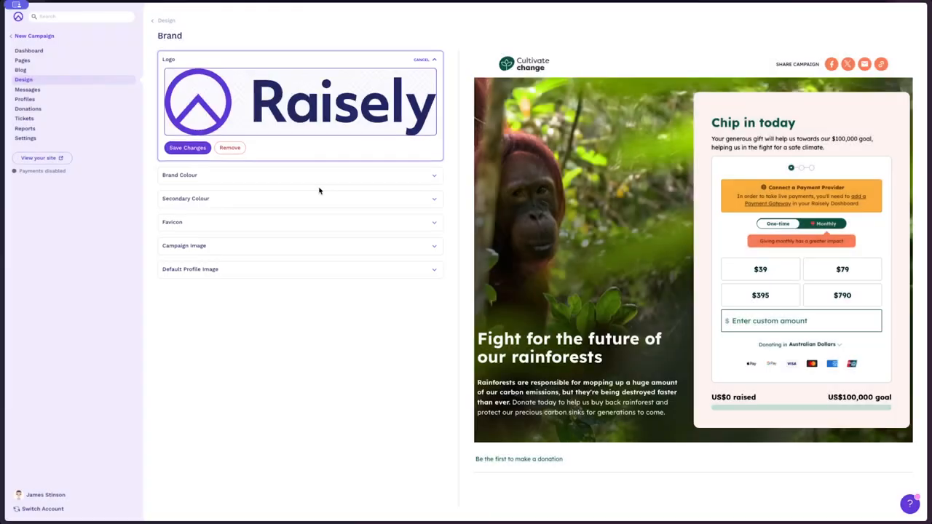
left_click(184, 148)
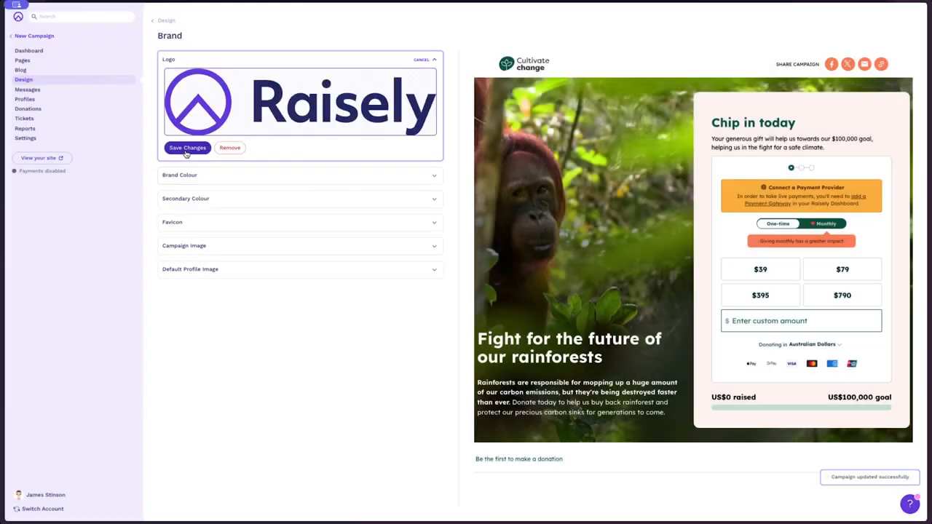
- Set the campaign's brand colour to #6138d8 and save the change
left_click(419, 176)
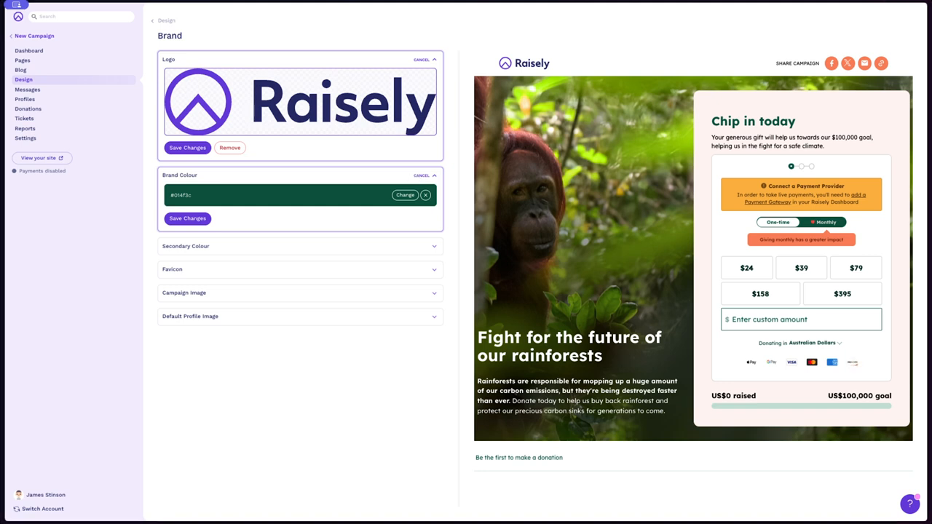
left_click(182, 195)
type("#6138d8")
left_click(191, 220)
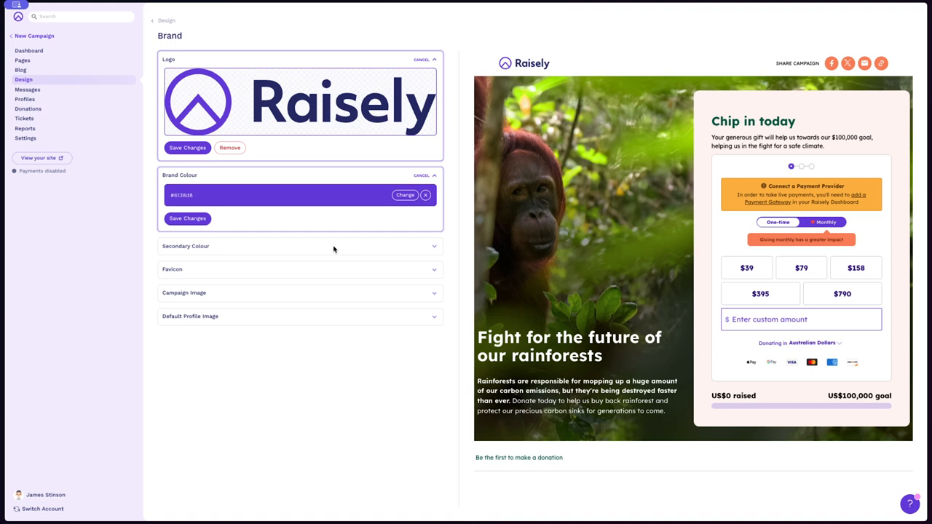
- Set the campaign's secondary colour to #B8E986 and save the change
left_click(334, 249)
triple_click(181, 265)
type("#88E986")
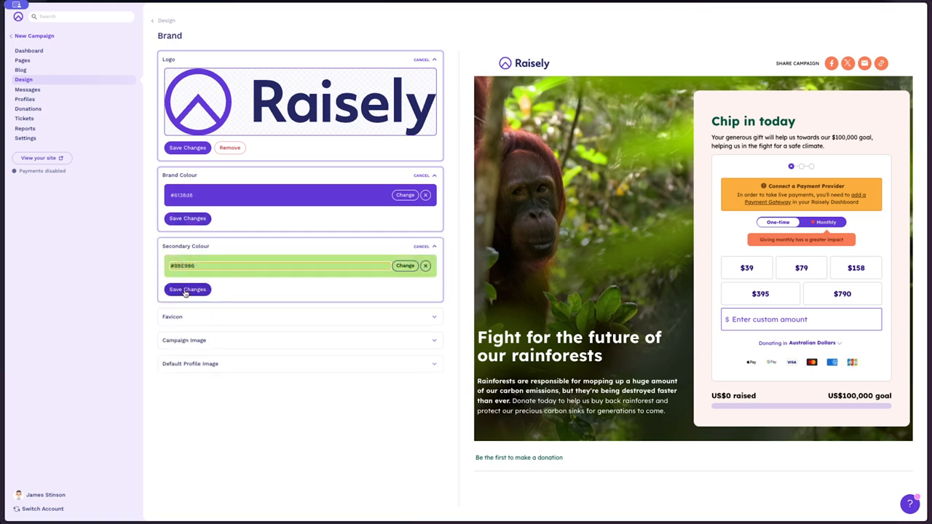
left_click(186, 289)
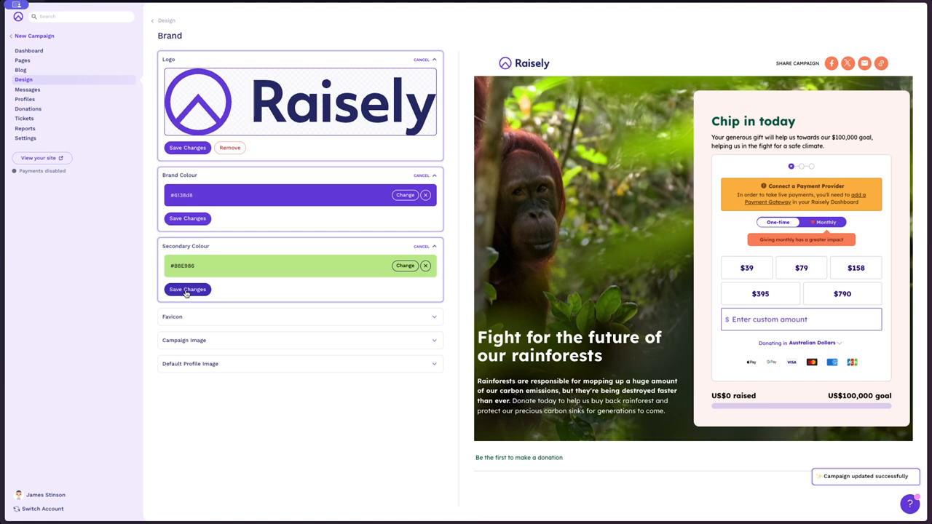
- Replace the campaign favicon with the purple Raisely favicon from the organisation media and save it
left_click(404, 317)
scroll(305, 335, "down", 4)
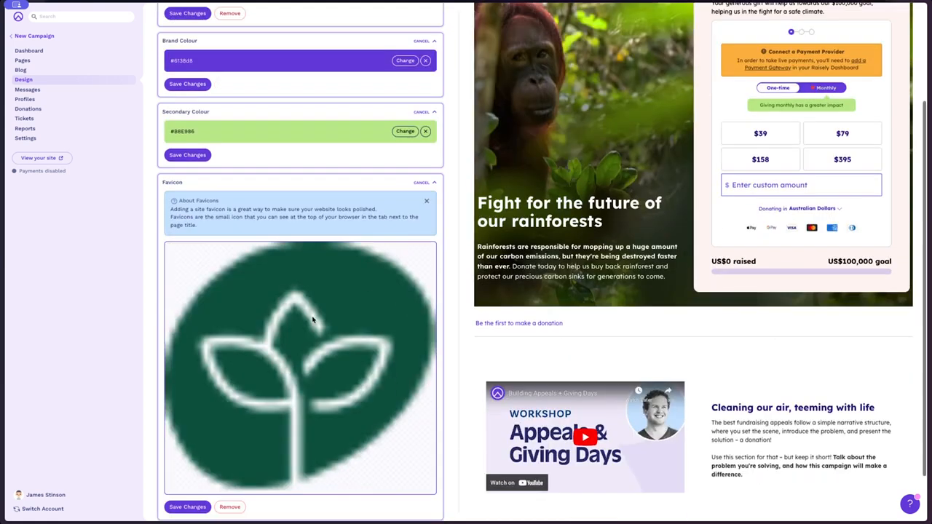
left_click(305, 346)
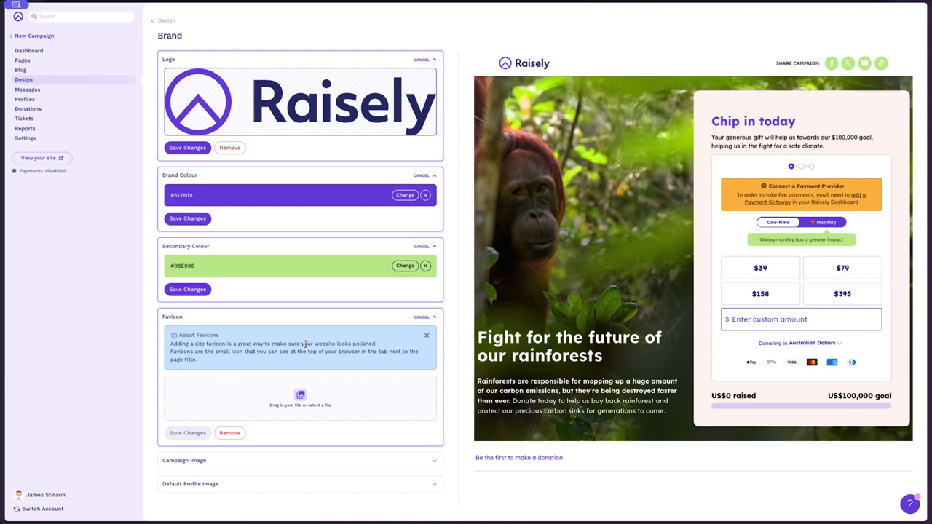
left_click(278, 389)
left_click(467, 187)
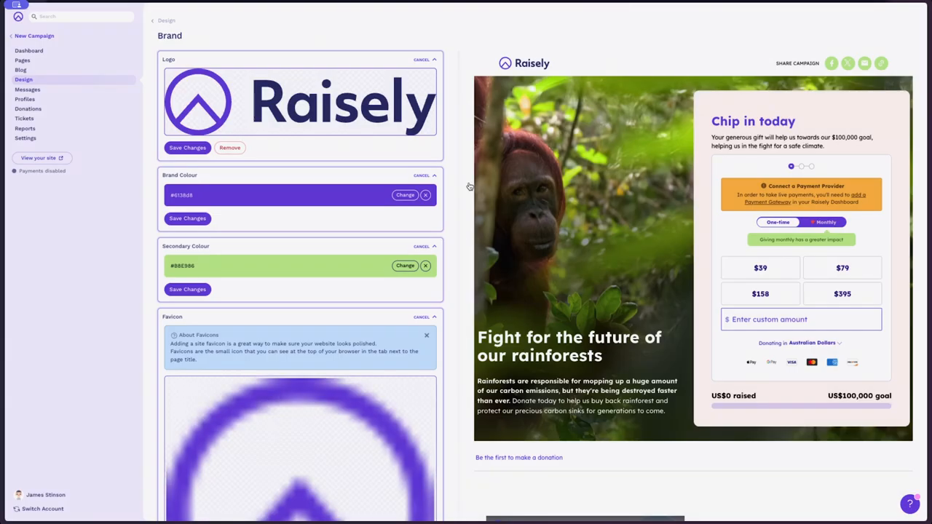
scroll(346, 356, "down", 1)
scroll(346, 357, "down", 4)
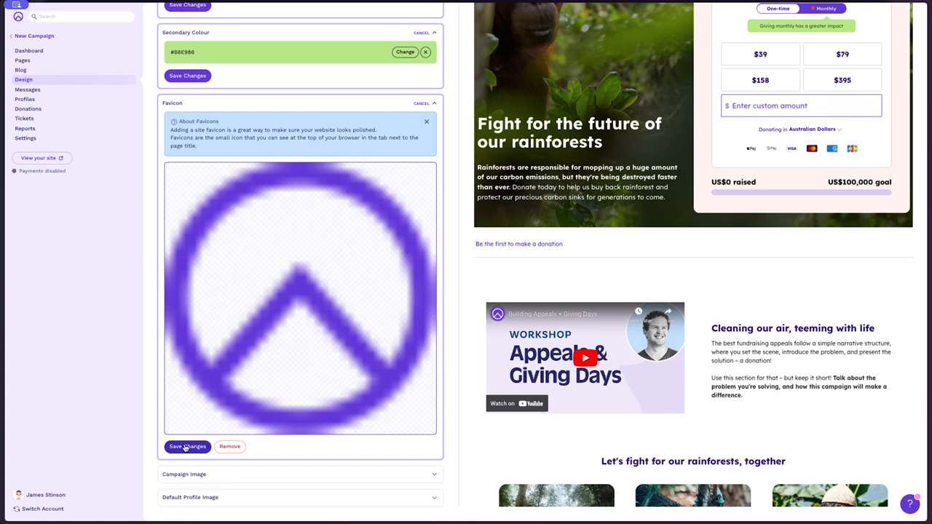
left_click(186, 446)
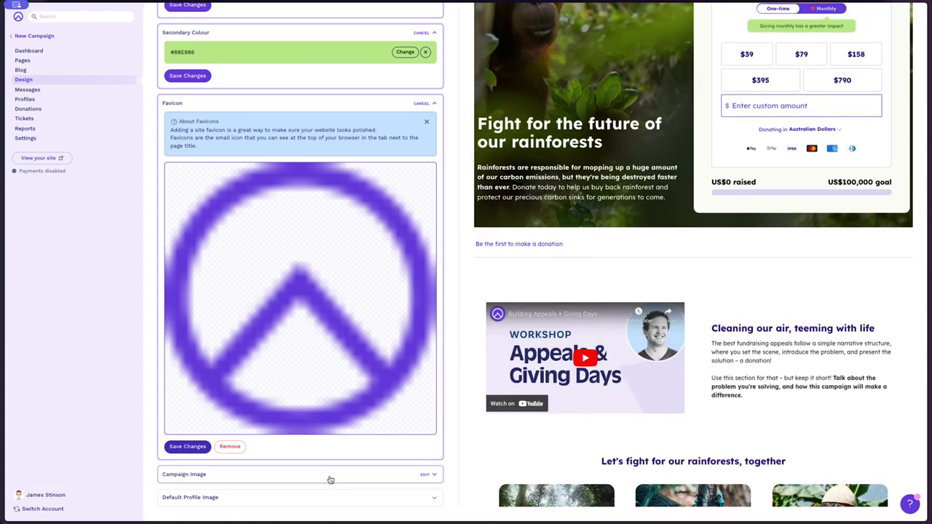
- Delete the orangutan photo from the campaign image setting and remove the saved image
left_click(337, 477)
scroll(296, 427, "down", 3)
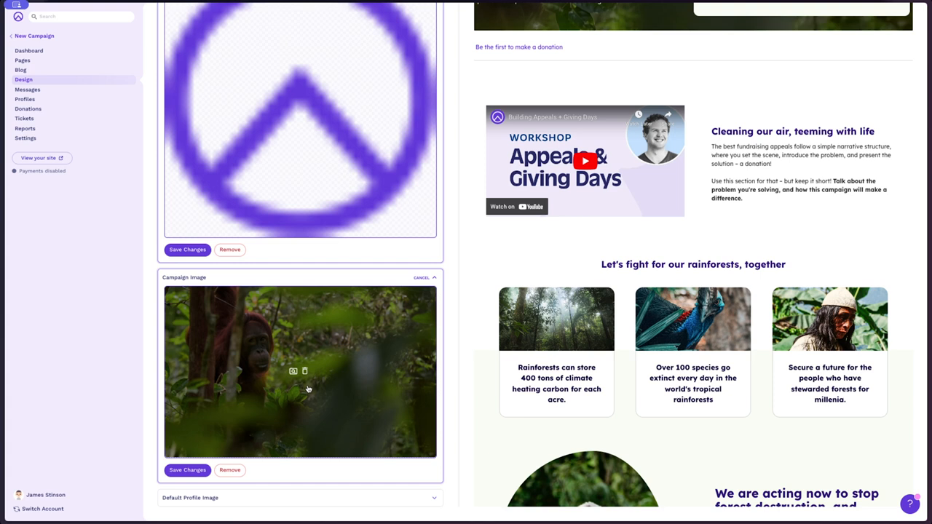
left_click(304, 371)
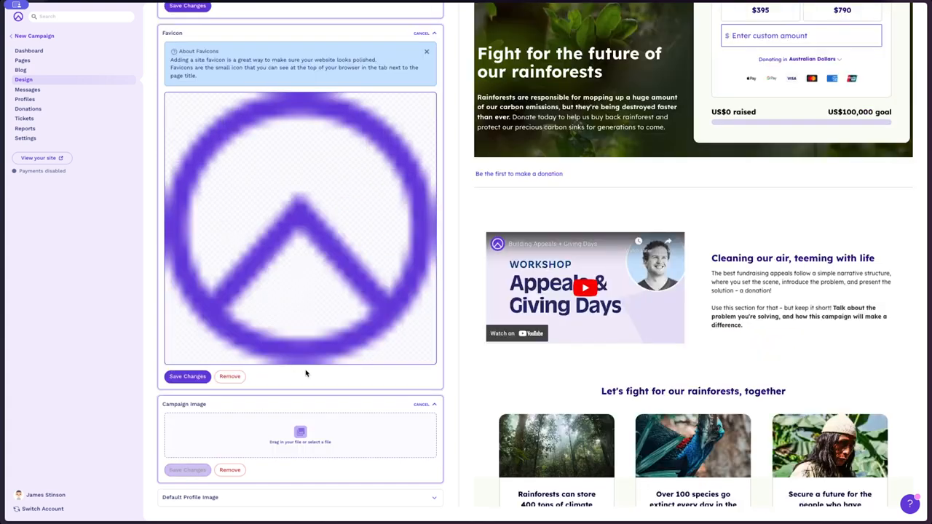
left_click(233, 470)
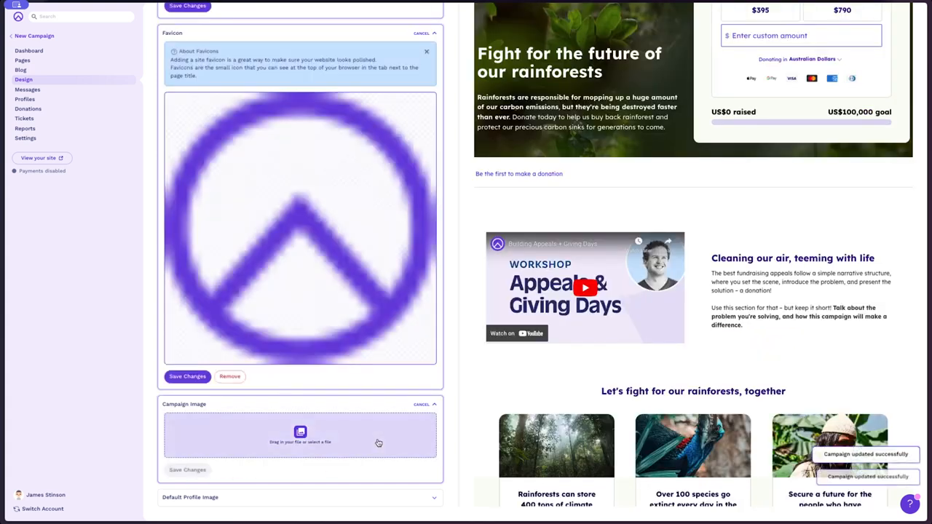
- Set the default profile image to the cartoon avatar with the striped cap from the organisation media and save it
left_click(299, 497)
scroll(297, 492, "down", 1)
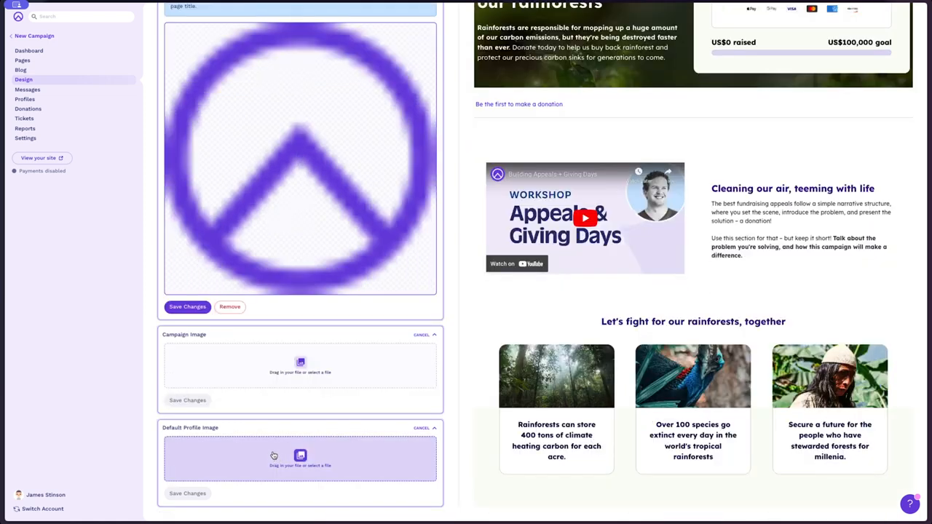
left_click(273, 452)
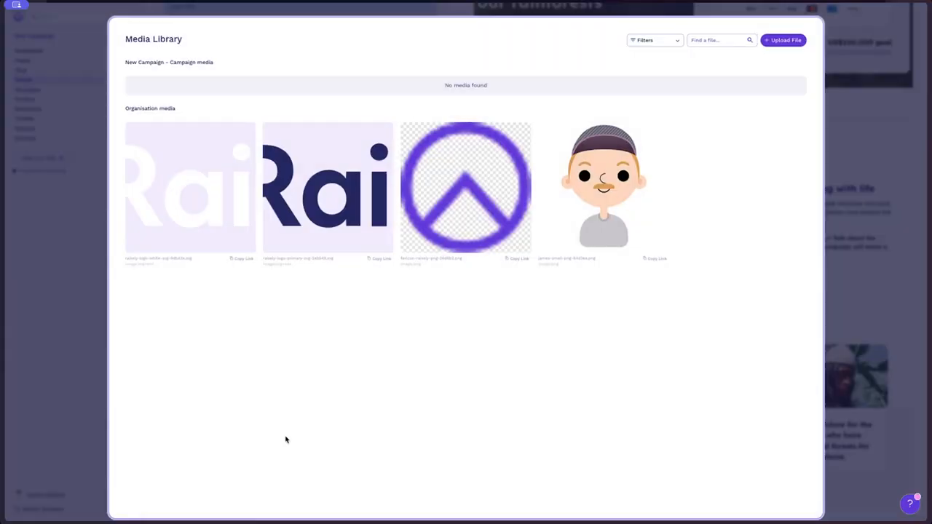
left_click(604, 199)
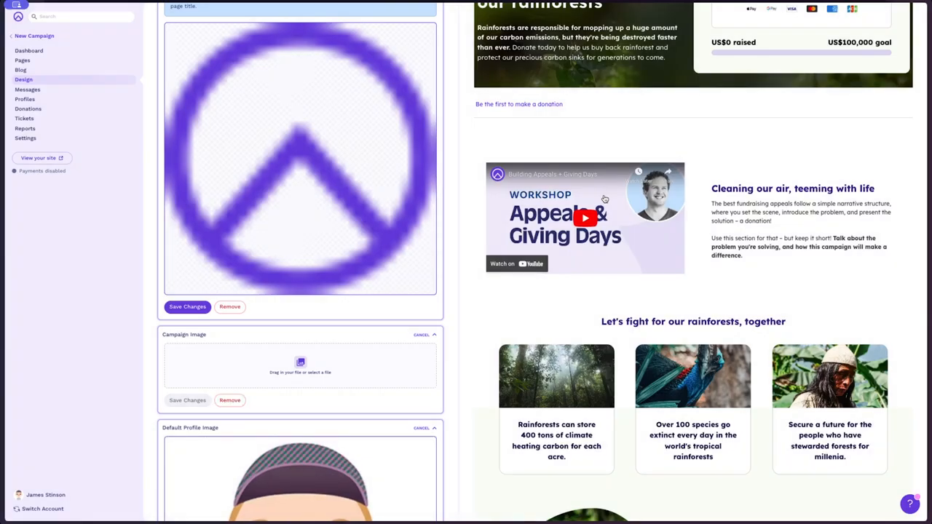
scroll(339, 339, "down", 5)
left_click(186, 494)
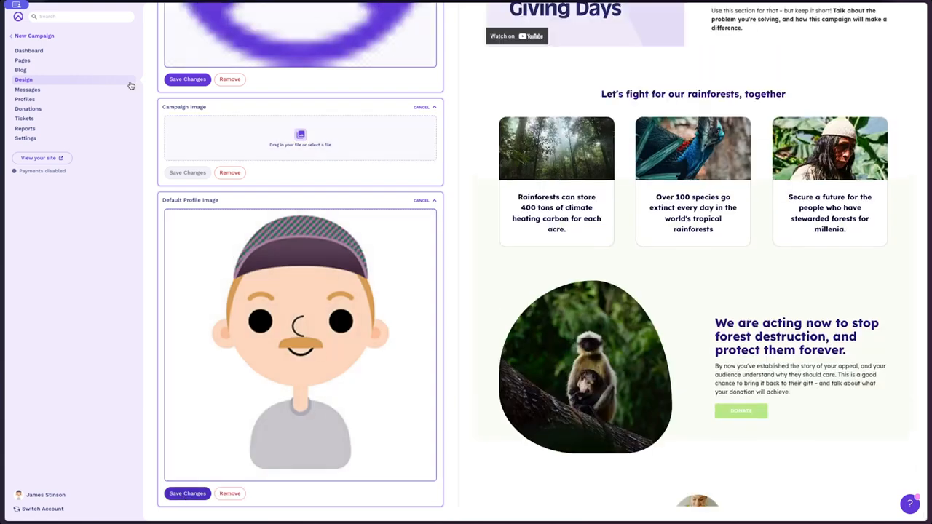
- Set the Heading 1 font family to Inter in the campaign's font settings and save the change
left_click(101, 81)
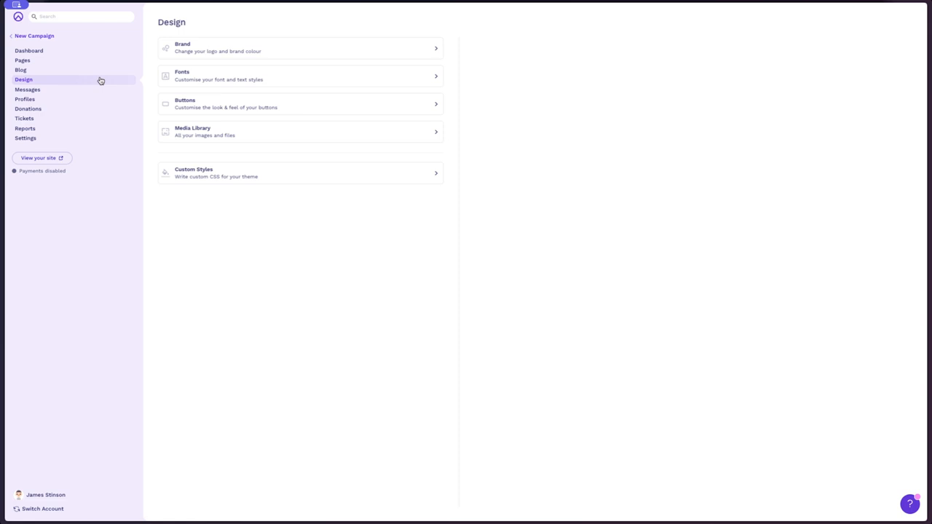
left_click(354, 77)
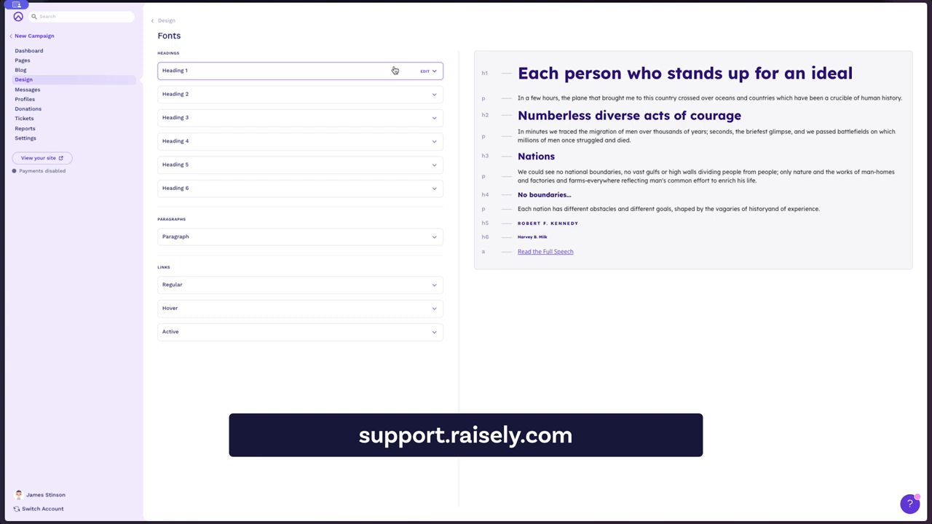
left_click(431, 71)
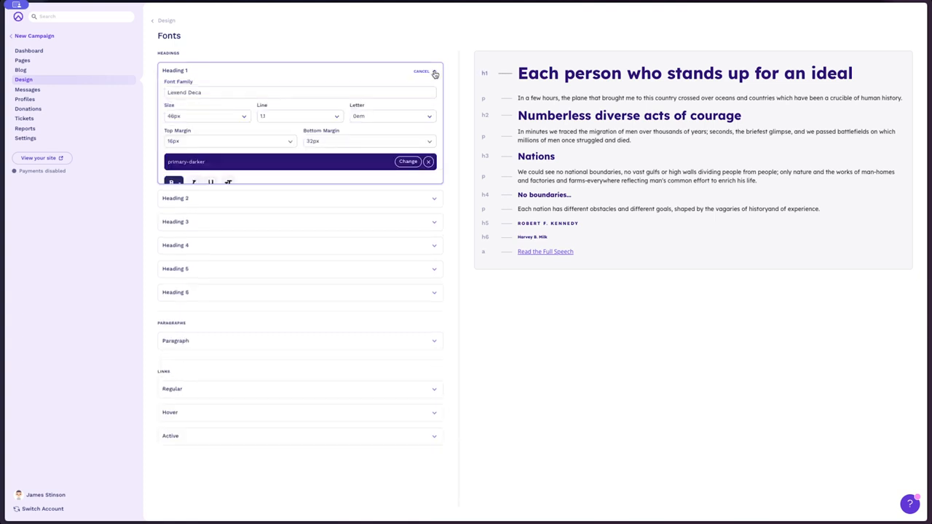
left_click(421, 93)
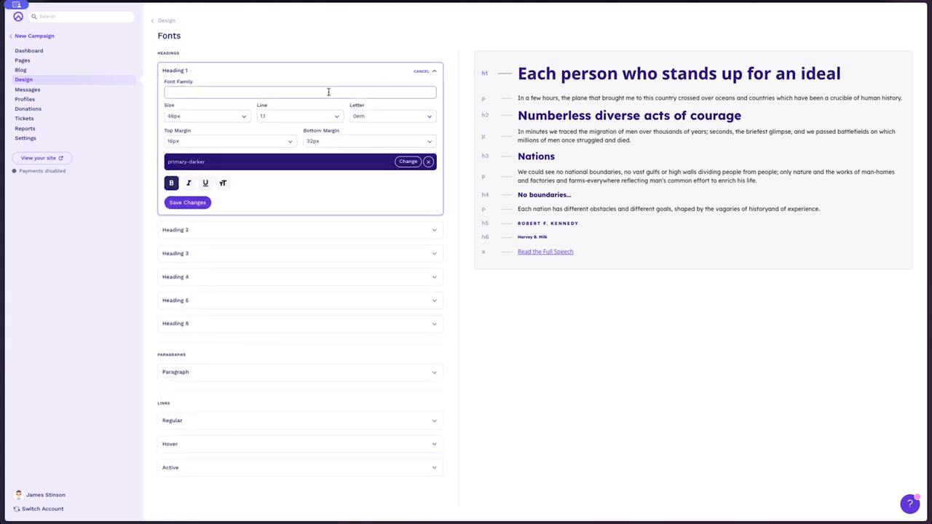
type("Inter")
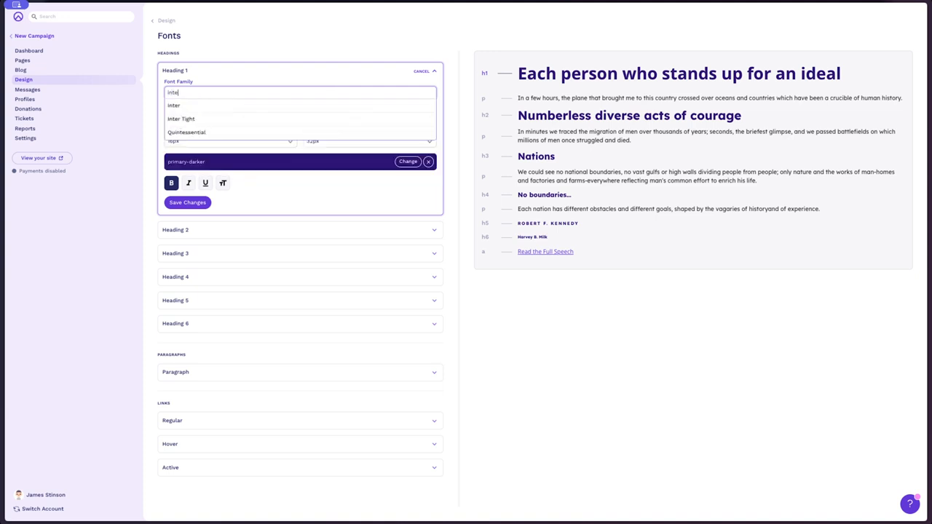
left_click(306, 107)
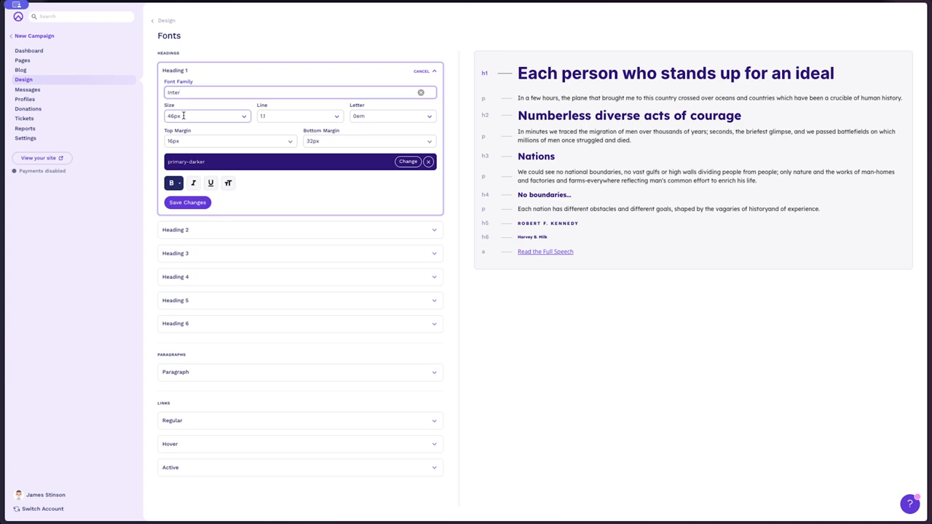
left_click(198, 203)
- Review the Paragraph and Regular link style settings, and return to the Design overview
left_click(368, 376)
scroll(297, 334, "down", 2)
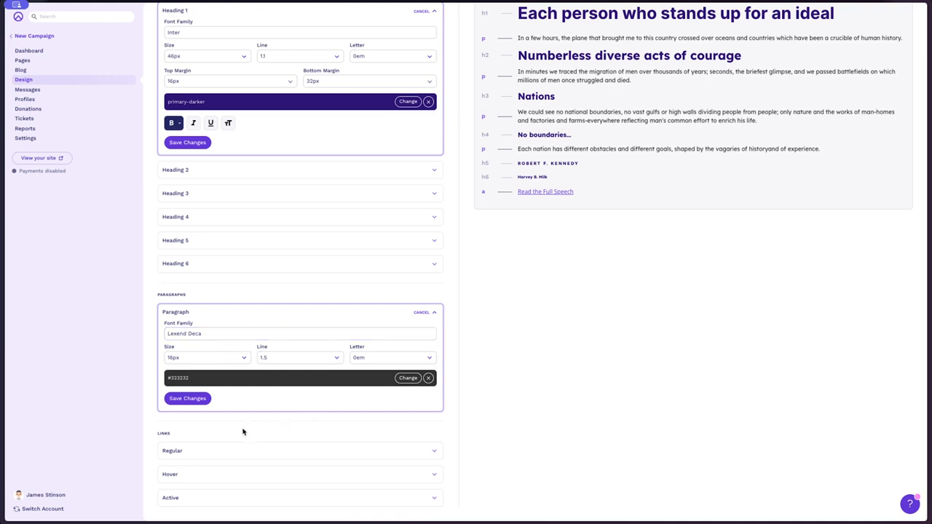
left_click(264, 450)
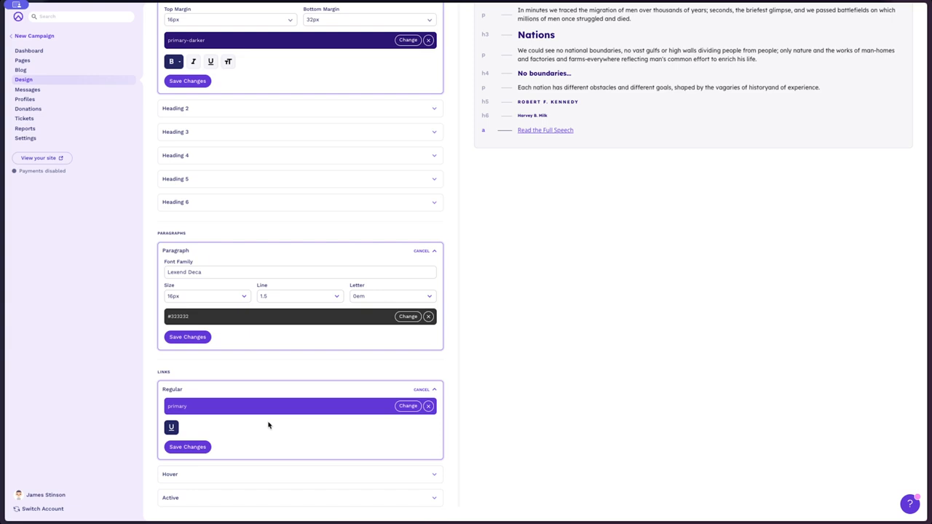
left_click(107, 81)
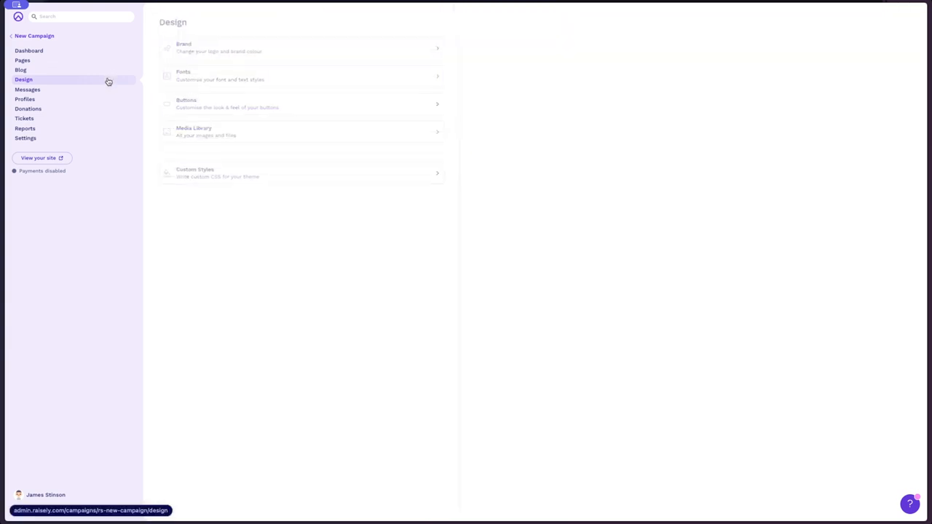
- Set the Primary Button's background colour to primary and save it, and save the Secondary Button settings as they are
left_click(371, 109)
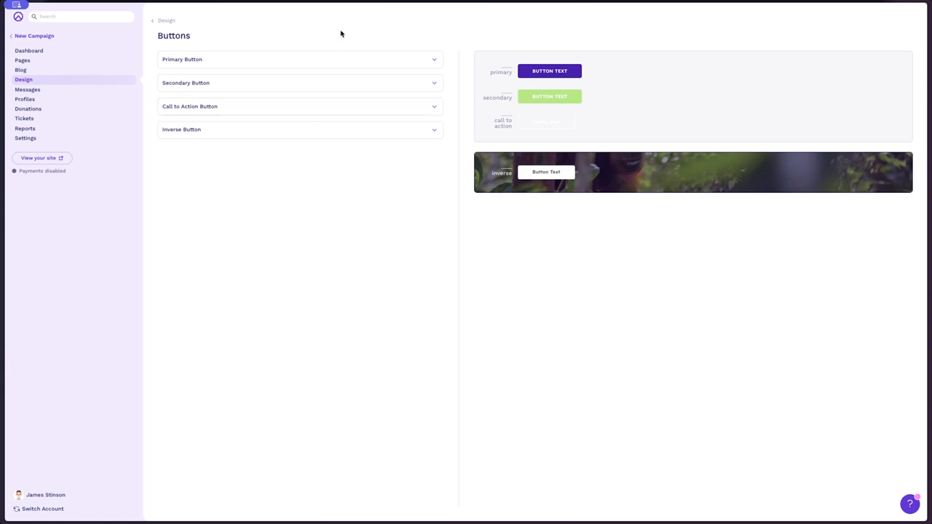
left_click(373, 59)
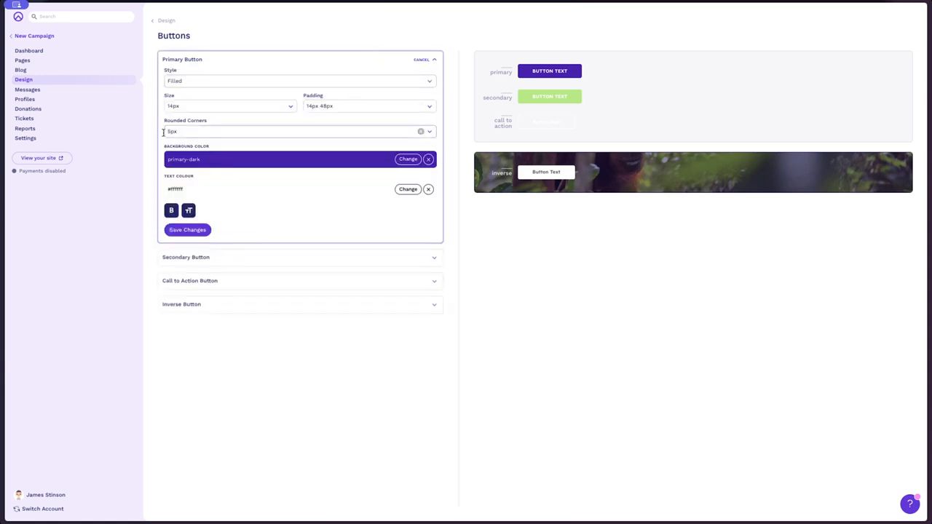
left_click(407, 159)
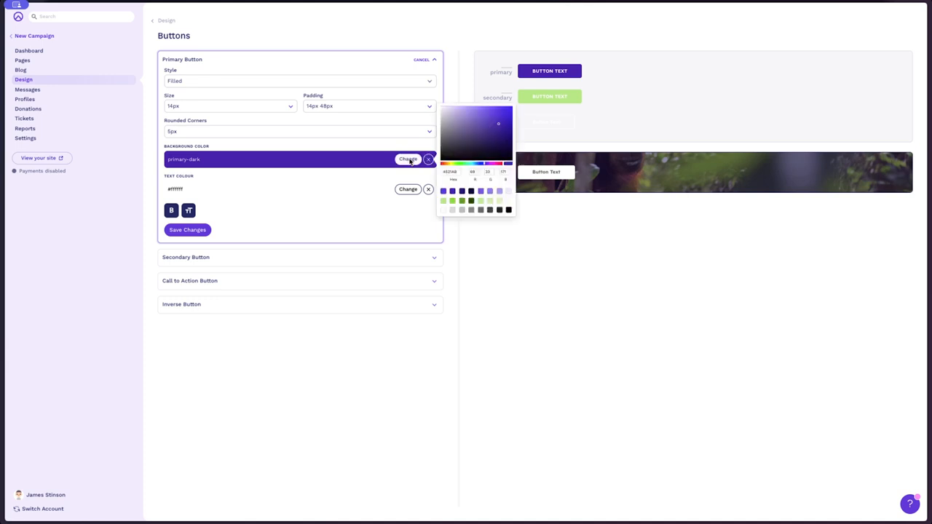
left_click(444, 191)
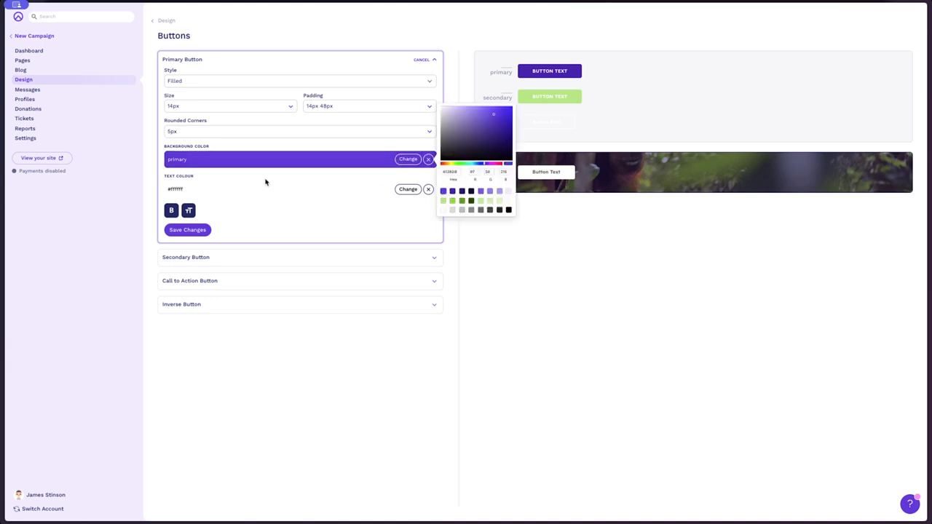
left_click(188, 231)
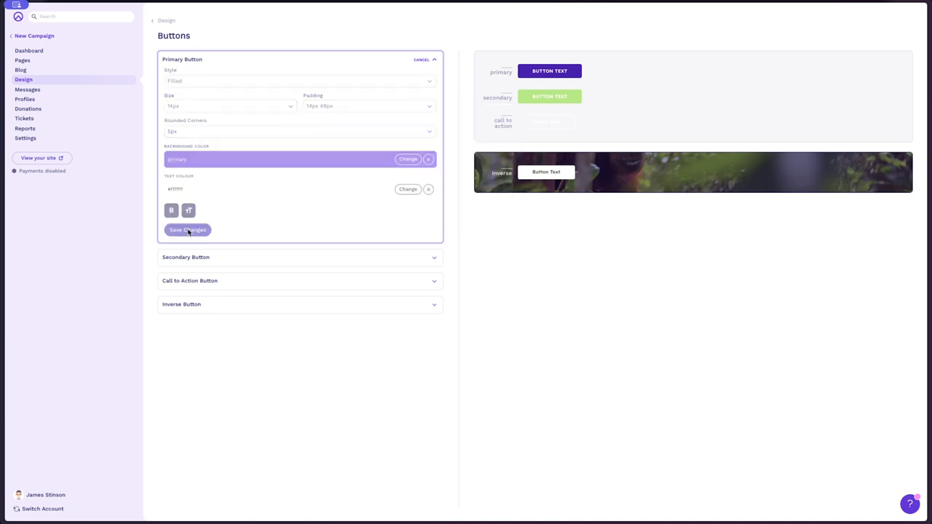
left_click(261, 258)
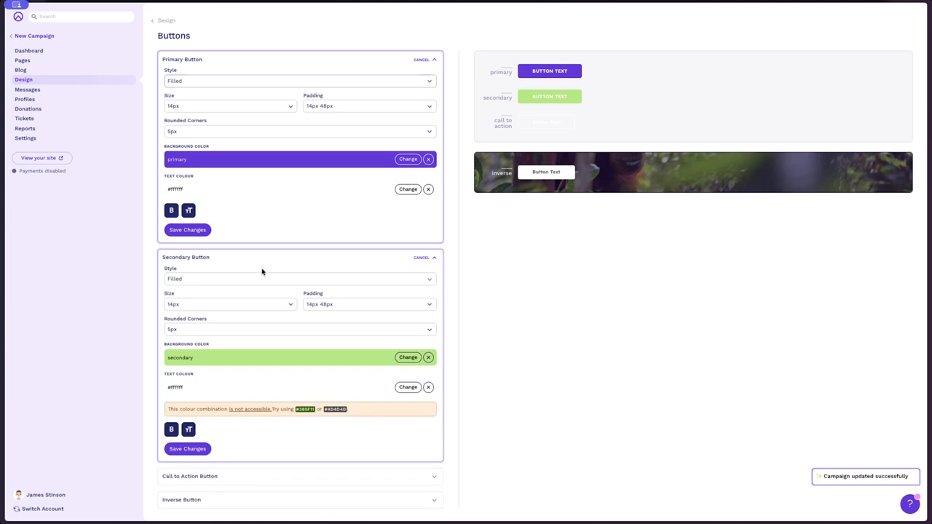
left_click(195, 446)
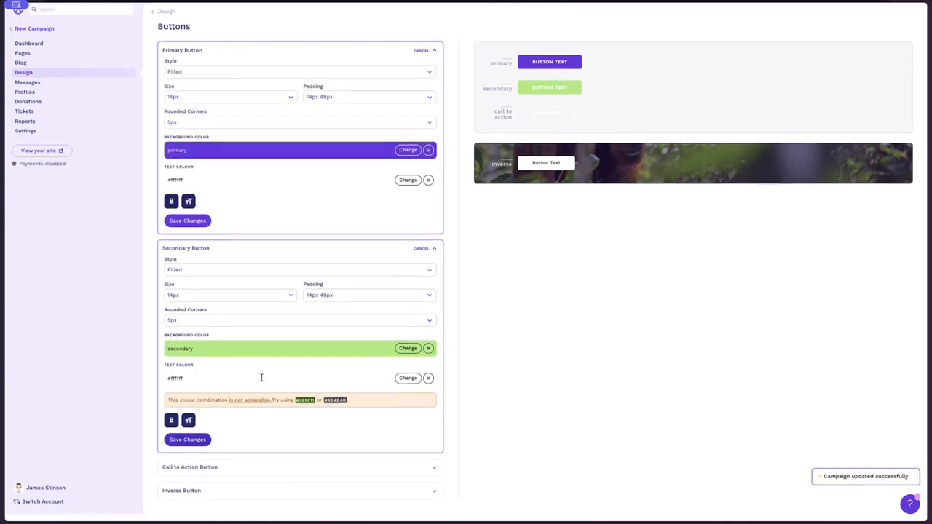
- Turn on uppercase text for the Call to Action and Inverse buttons, and save the Call to Action Button
left_click(287, 473)
scroll(285, 417, "down", 3)
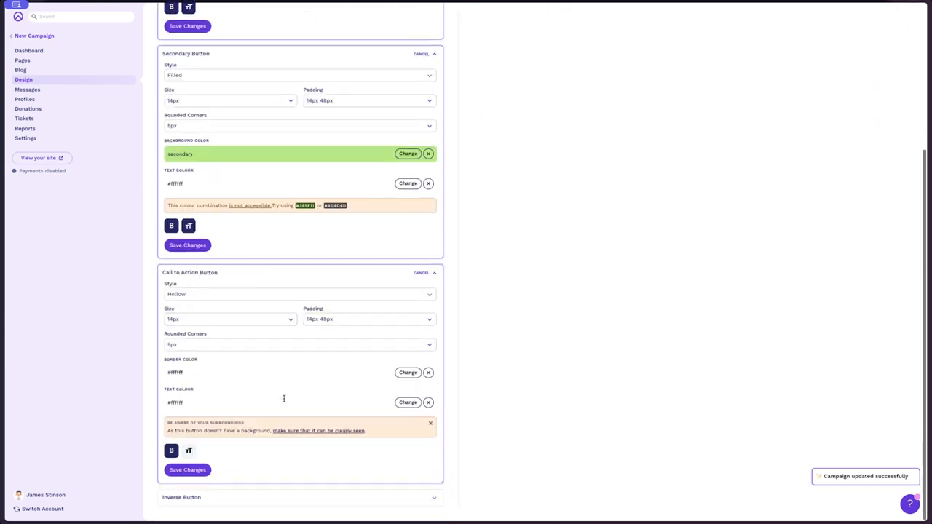
scroll(281, 388, "down", 5)
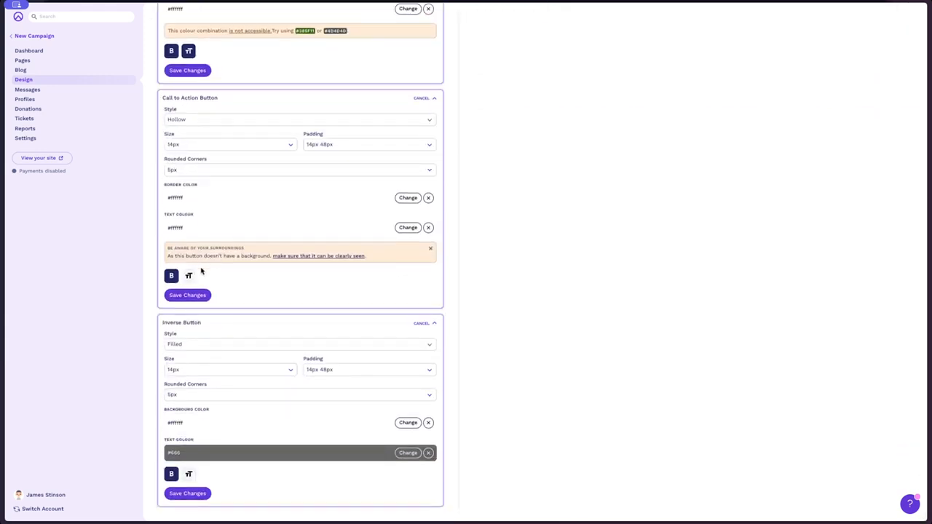
left_click(189, 276)
left_click(189, 473)
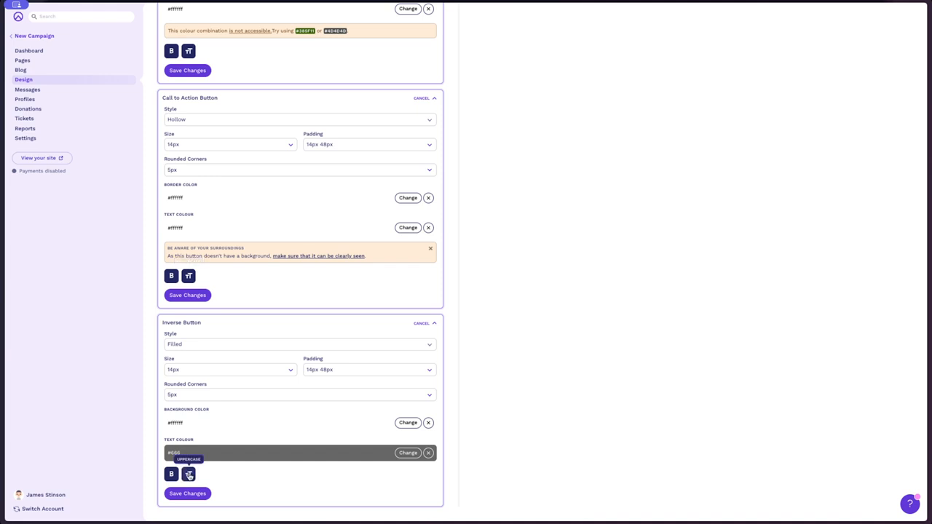
left_click(194, 295)
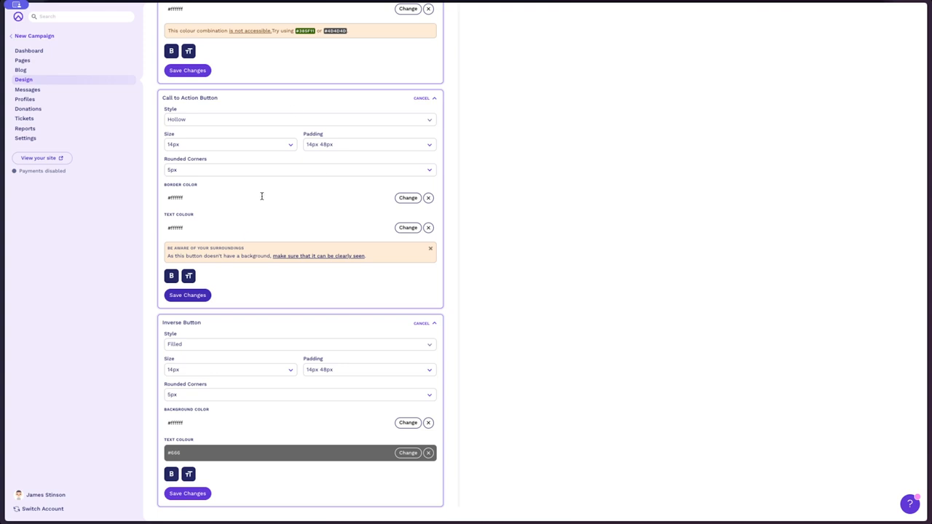
- Set the Call to Action Button's border and text colours to primary, save it, and check the button preview
left_click(405, 201)
left_click(443, 229)
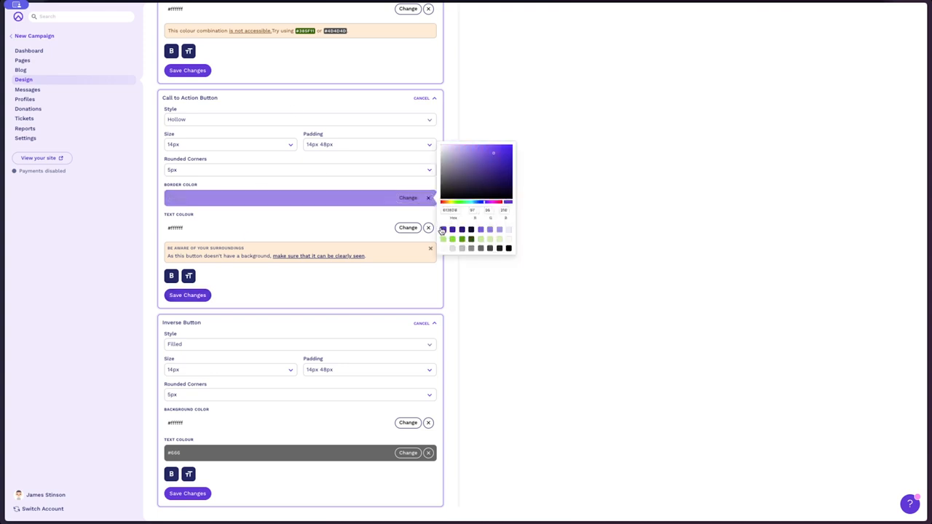
left_click(406, 230)
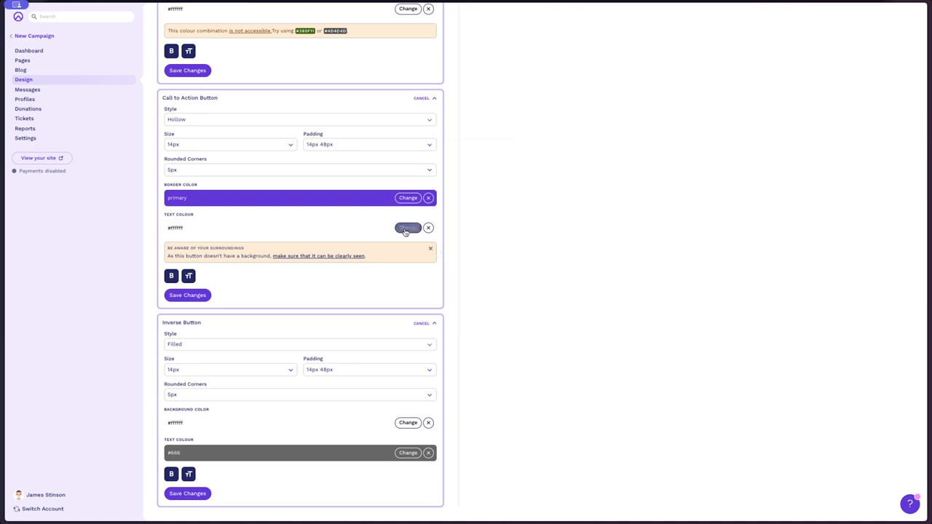
left_click(406, 230)
left_click(443, 260)
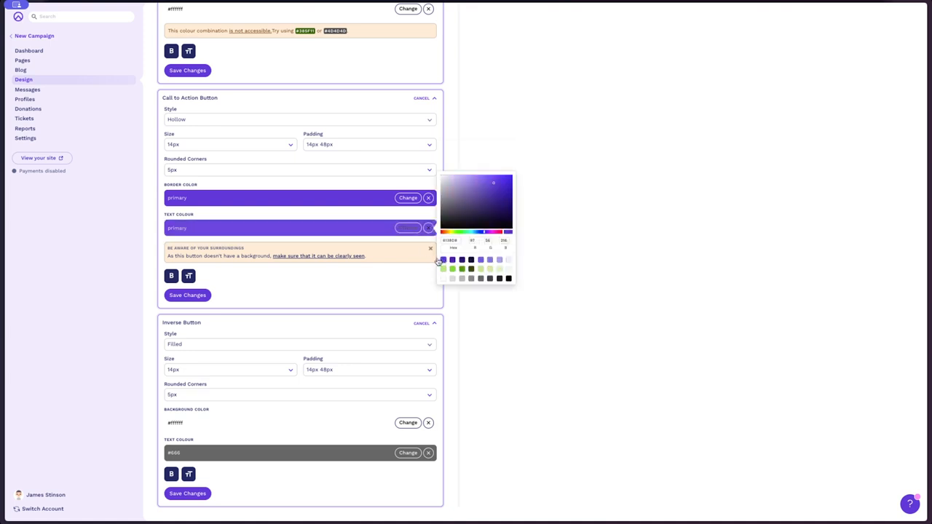
left_click(198, 296)
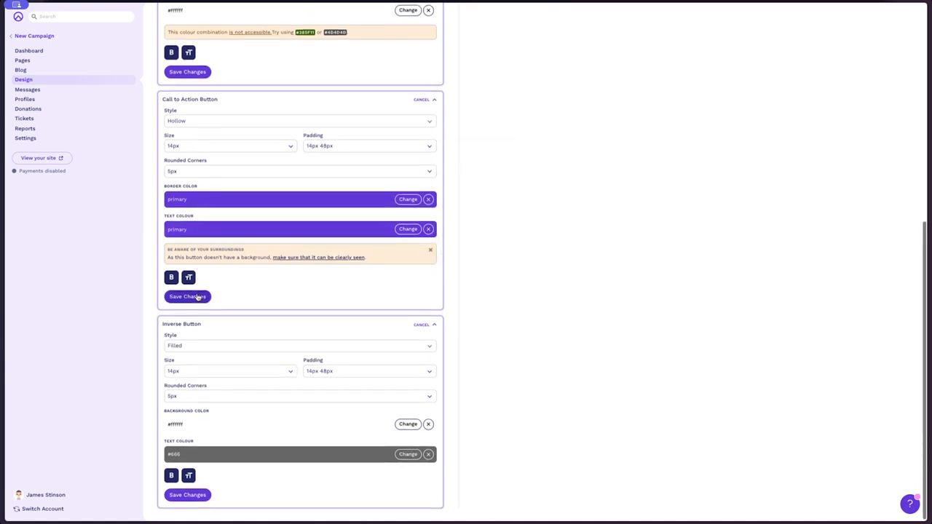
scroll(383, 247, "up", 5)
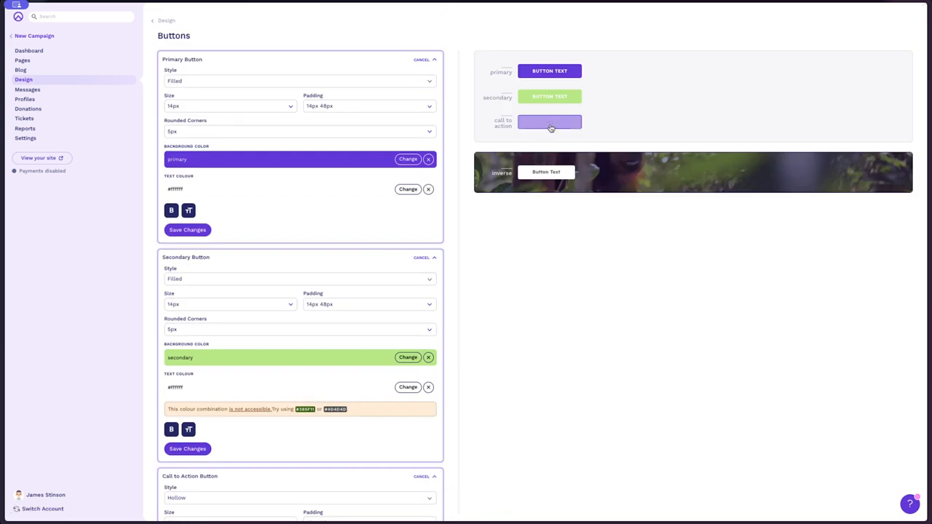
- Set the Inverse Button's style to Hollow with text colour #ffffff and save the changes
scroll(311, 354, "down", 5)
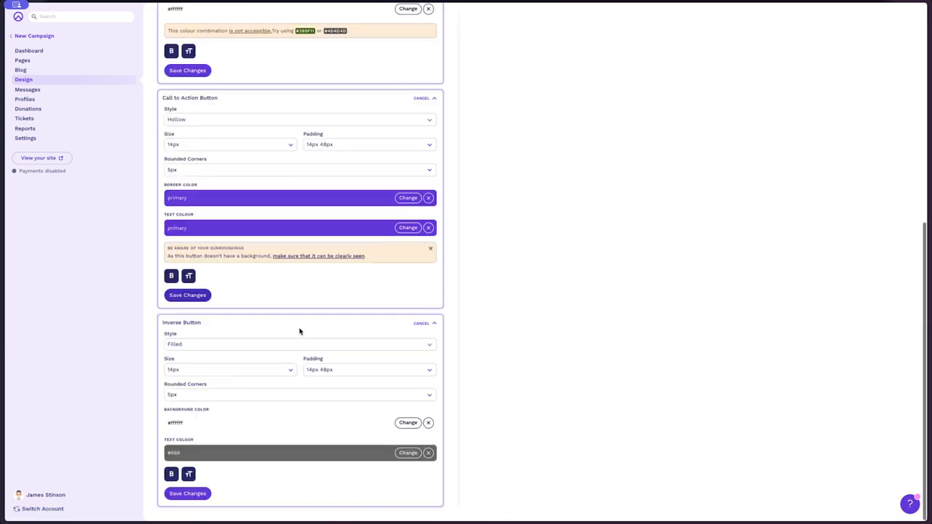
left_click(254, 345)
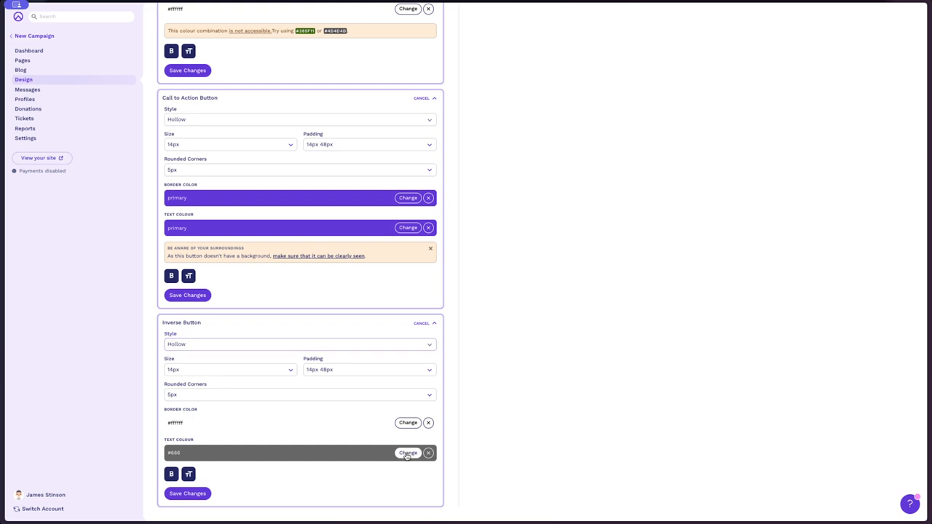
left_click(408, 452)
left_click(444, 504)
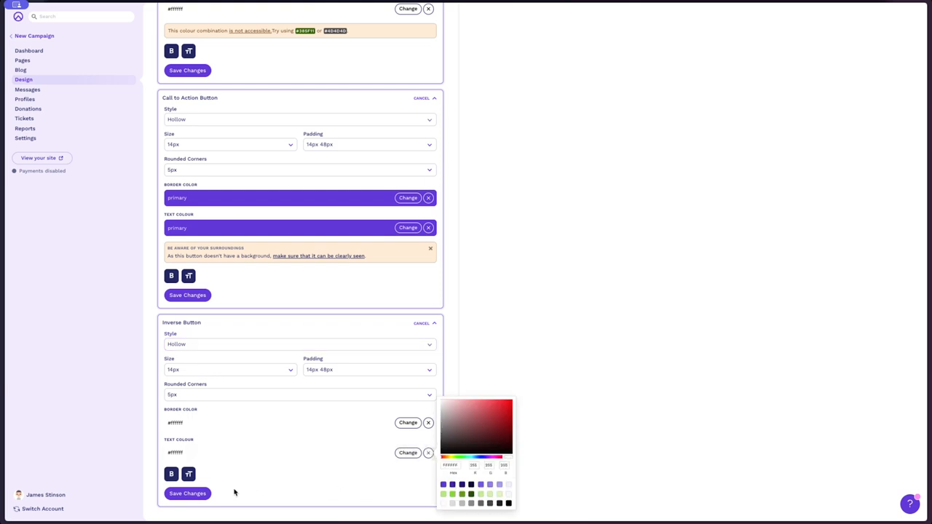
left_click(187, 494)
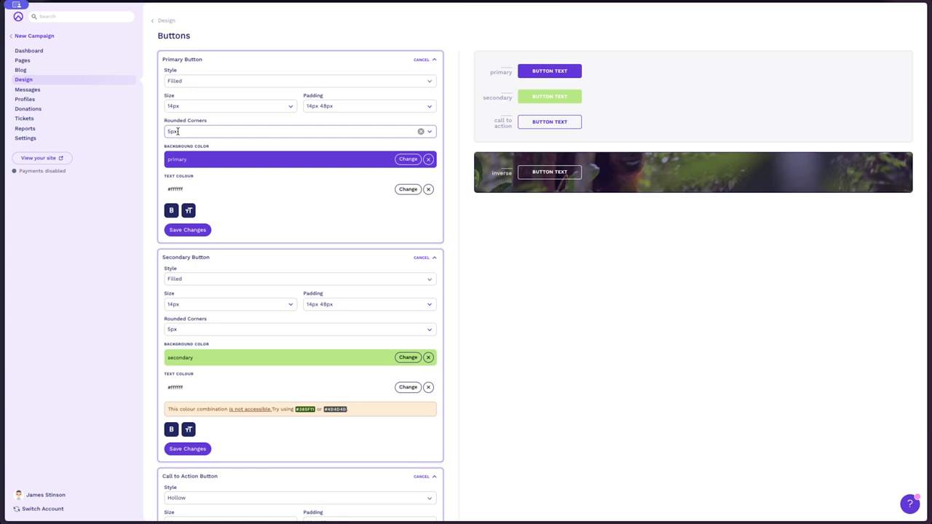
- Leave the button settings and open the campaign's Media Library
left_click(79, 80)
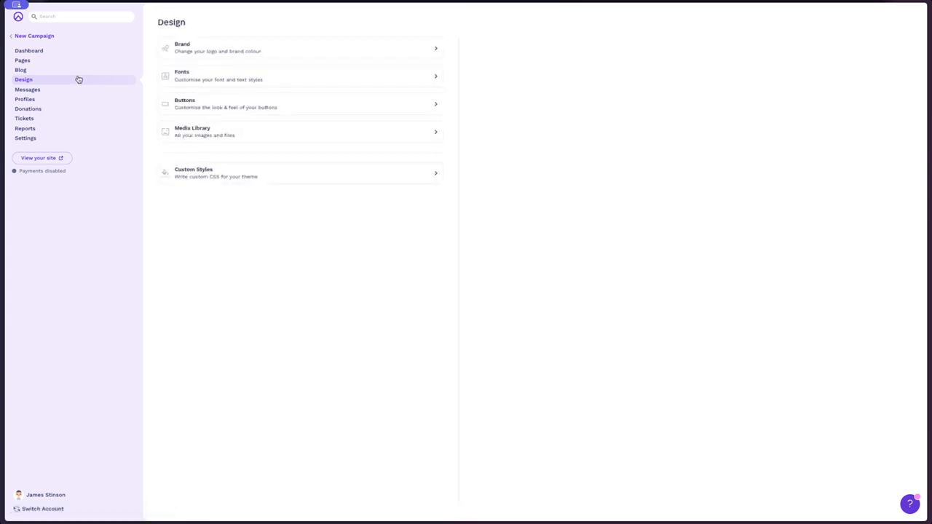
left_click(276, 132)
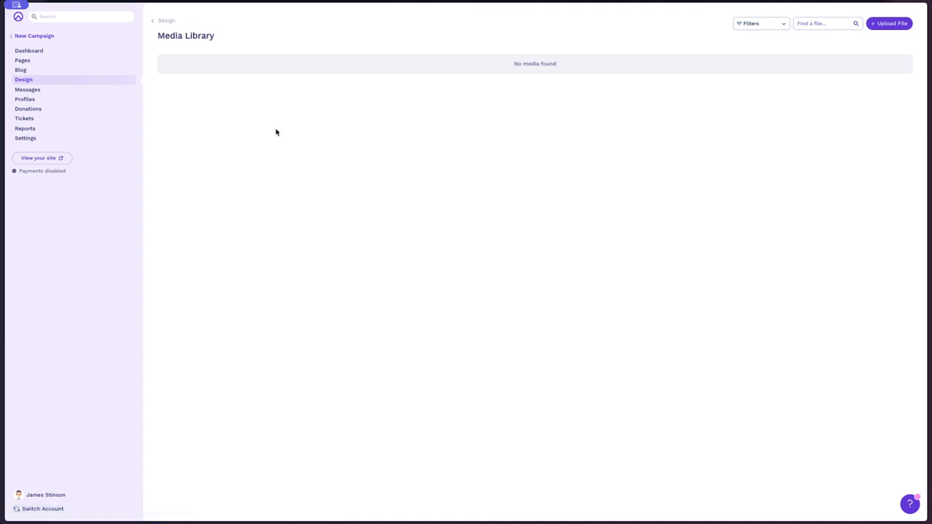